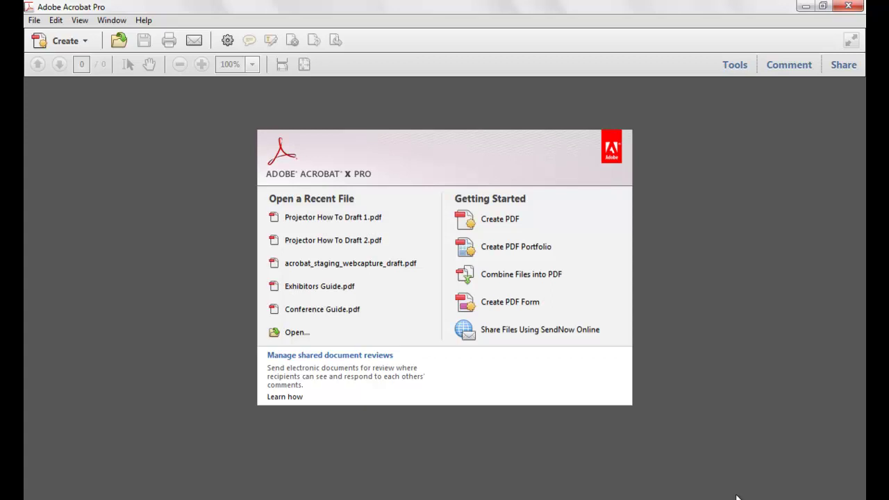
# Open the Compare Documents dialog from the View menu
pyautogui.click(79, 20)
pyautogui.click(166, 214)
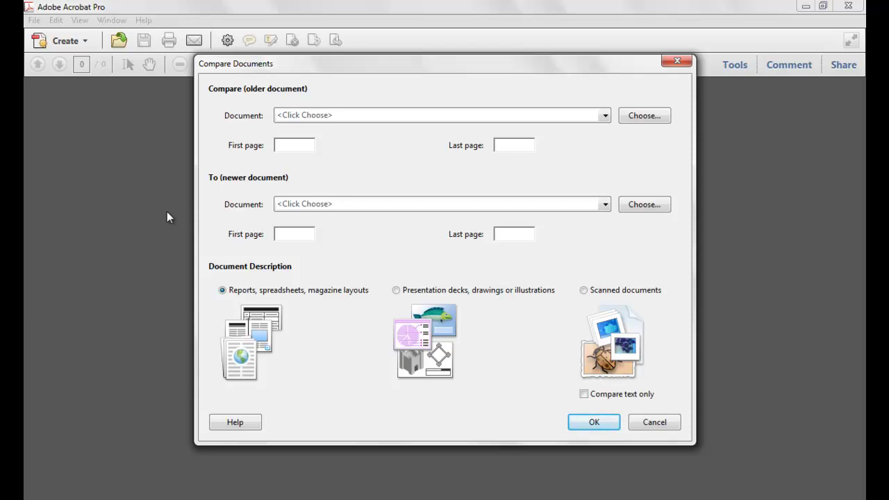
# Load Projector How To Draft 1 as the older document
pyautogui.click(638, 123)
pyautogui.click(402, 166)
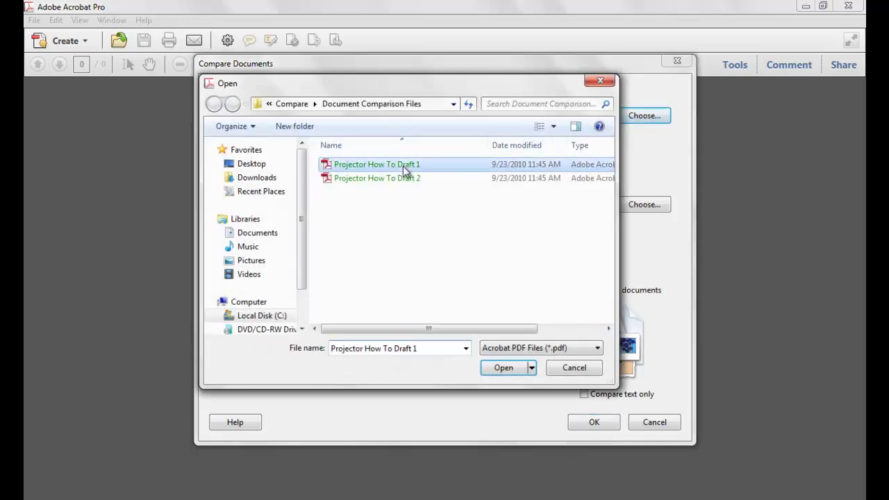
pyautogui.click(504, 368)
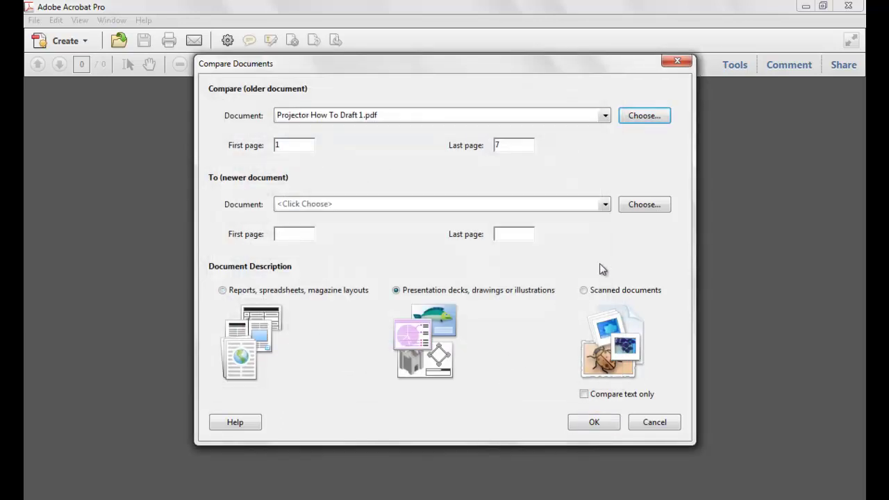
# Load Projector How To Draft 2 as the newer document, leaving Compare text only unchecked
pyautogui.click(638, 208)
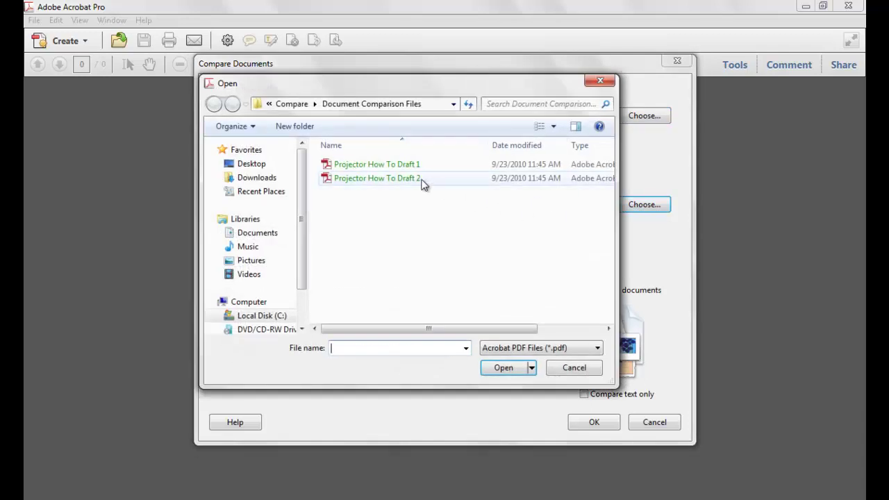
pyautogui.click(420, 179)
pyautogui.click(501, 367)
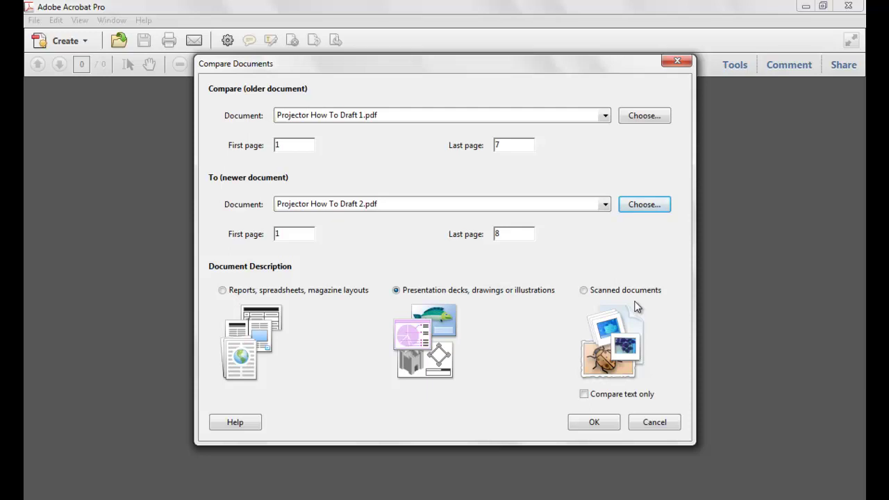
pyautogui.click(652, 395)
pyautogui.click(633, 401)
# Run the comparison, page through the results, and return to the summary page
pyautogui.click(599, 420)
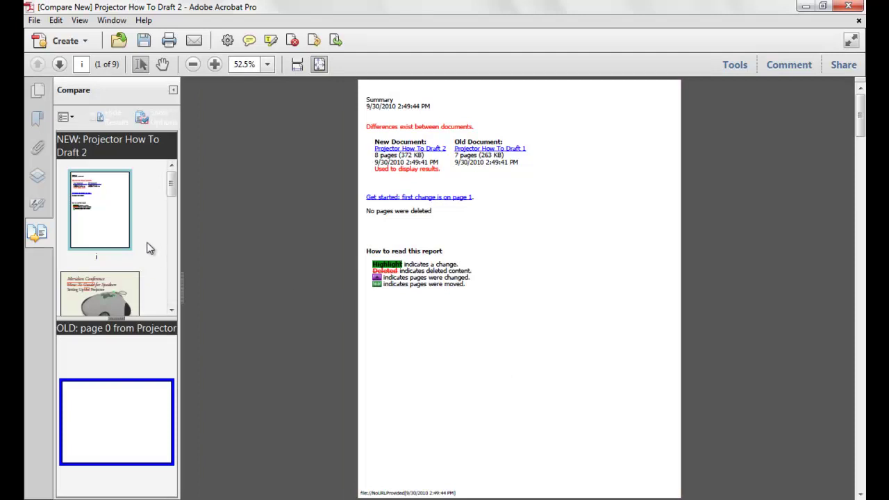
pyautogui.press('Down')
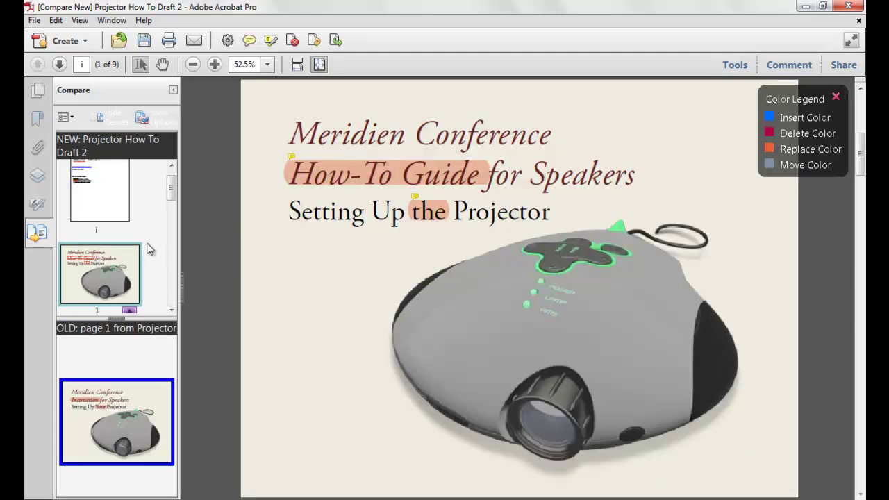
pyautogui.press('Down')
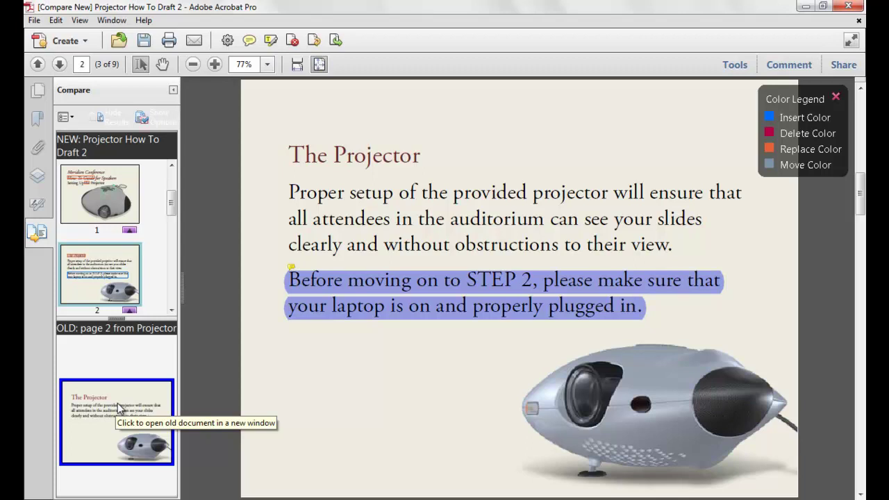
pyautogui.press('Home')
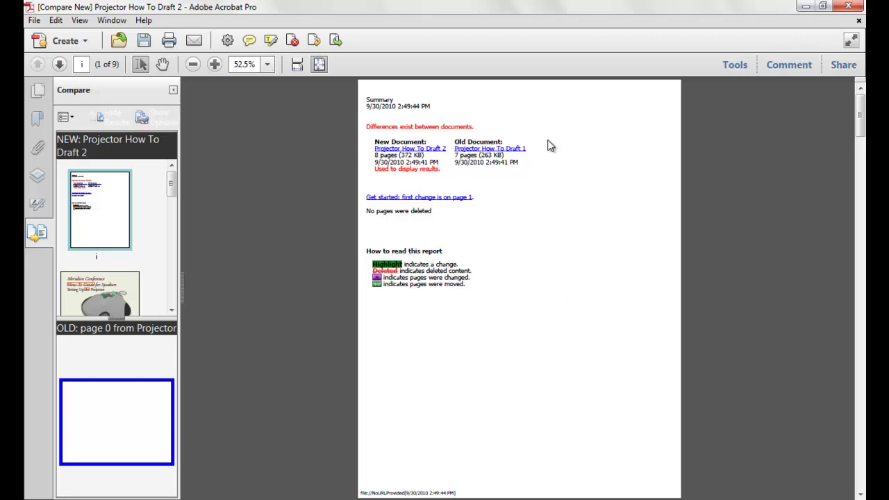
# Follow Get started to the first change, then review changes through to the Powering Up page 4
pyautogui.click(419, 199)
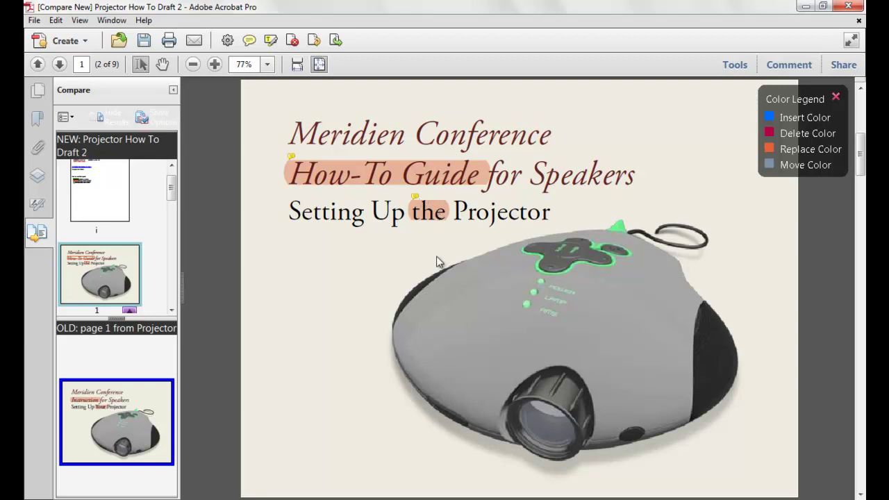
pyautogui.moveTo(437, 217)
pyautogui.press('pagedown')
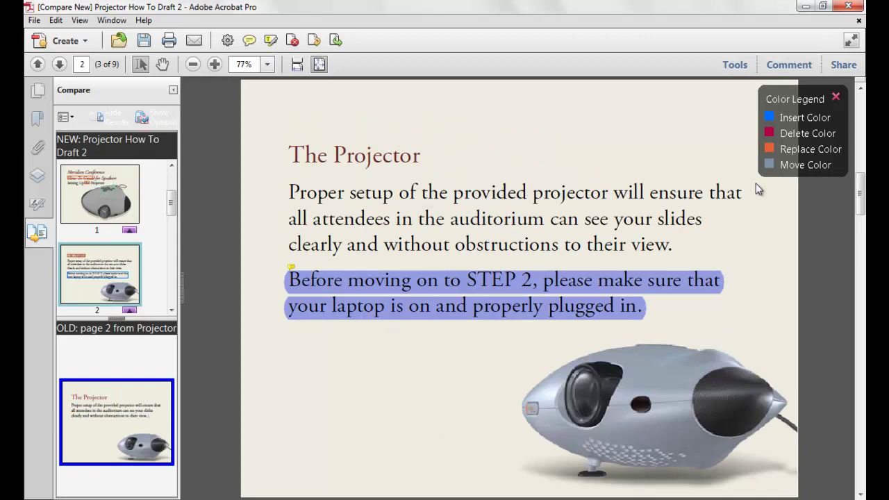
pyautogui.moveTo(701, 281)
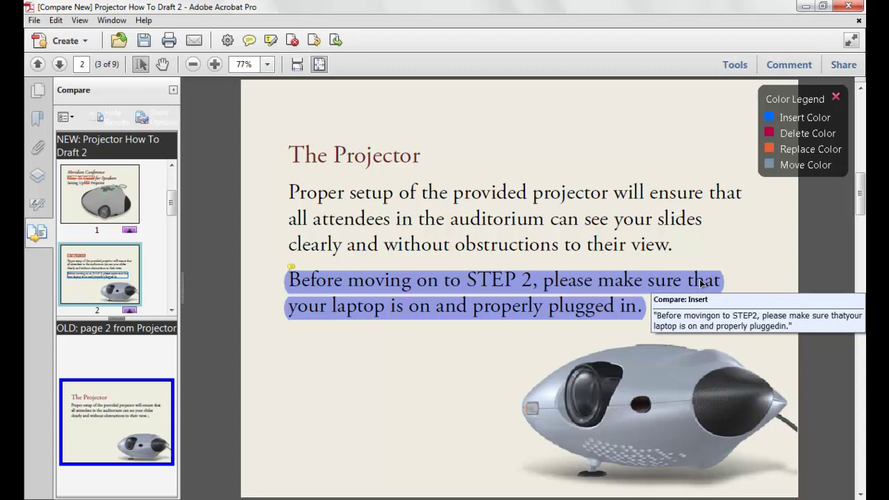
pyautogui.press('pagedown')
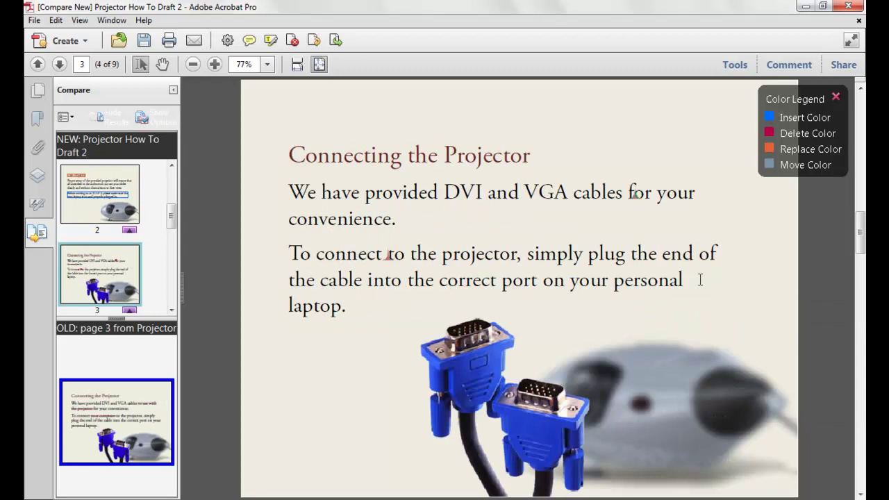
pyautogui.moveTo(390, 264)
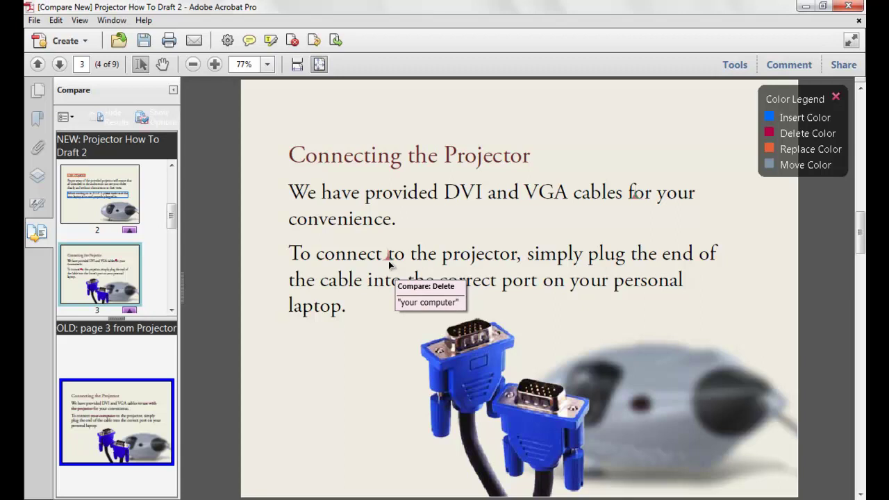
pyautogui.press('pagedown')
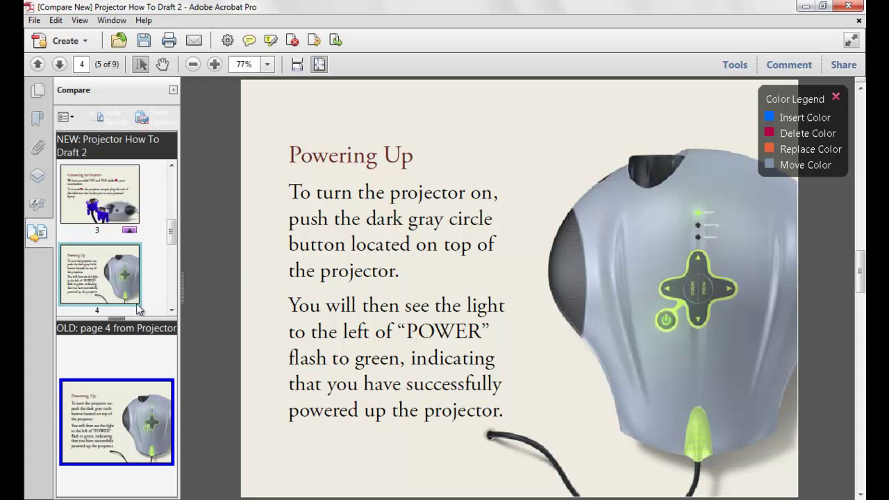
# Review pages 5–8, viewing the old and difference MENU images and the page move marker
pyautogui.scroll(-1, 137, 309)
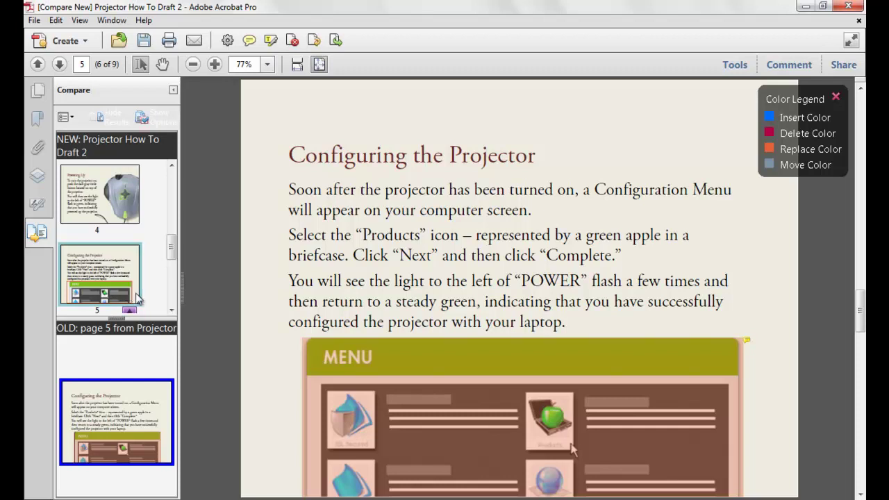
pyautogui.moveTo(355, 361)
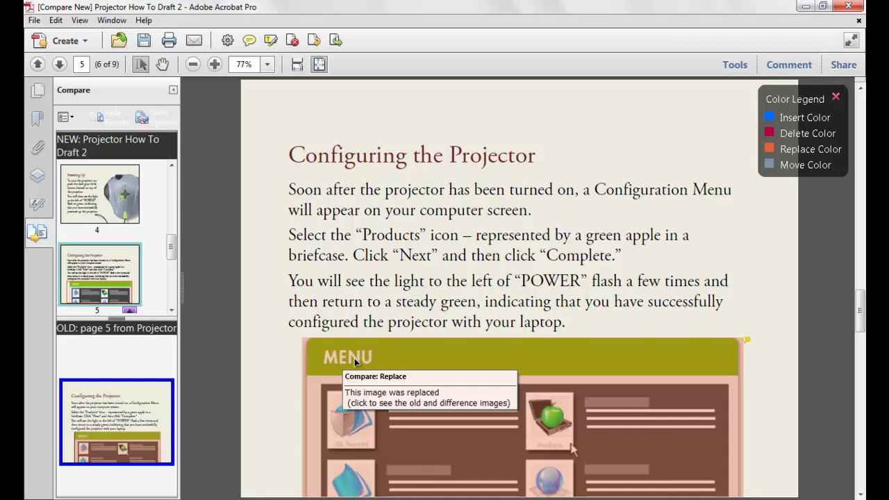
pyautogui.click(355, 362)
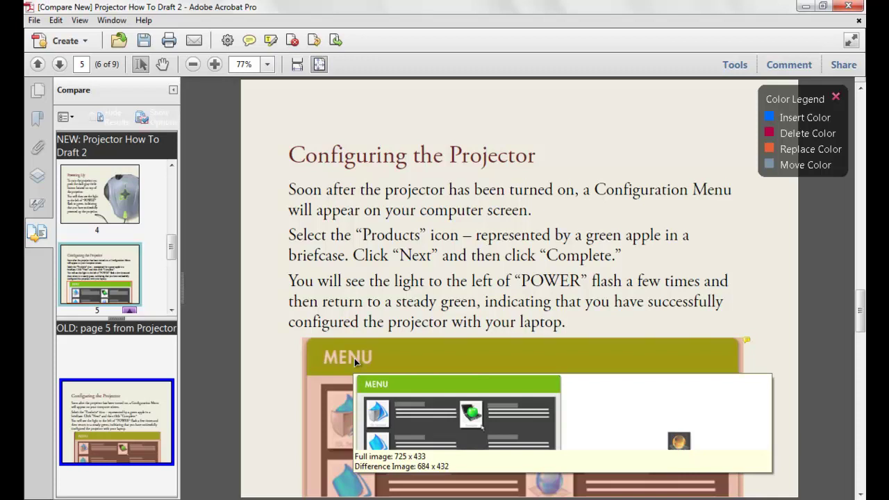
pyautogui.scroll(-2, 355, 360)
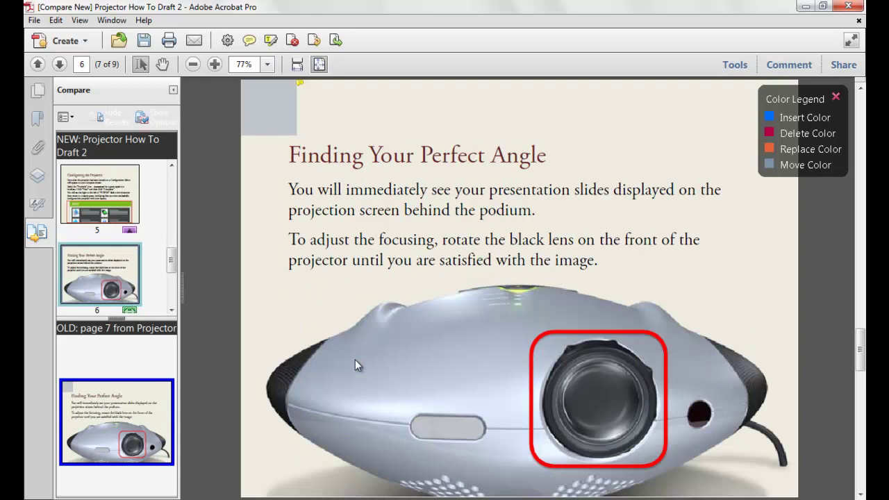
pyautogui.moveTo(281, 131)
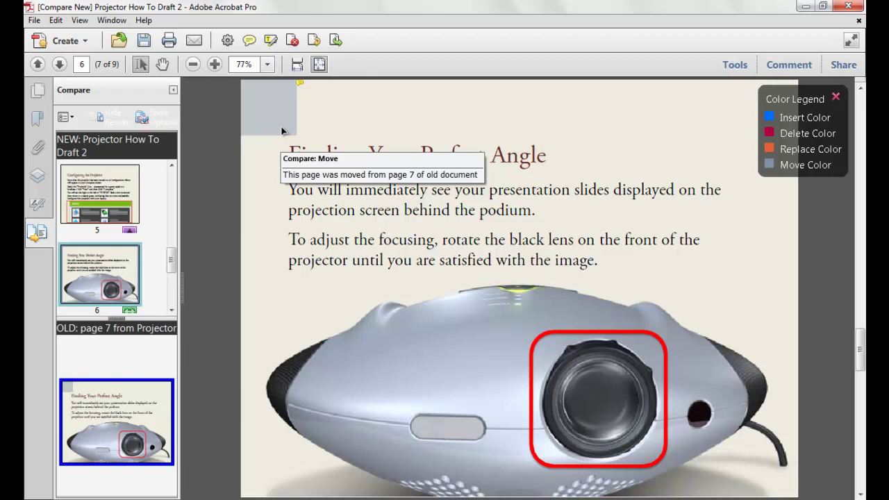
pyautogui.scroll(-4, 281, 131)
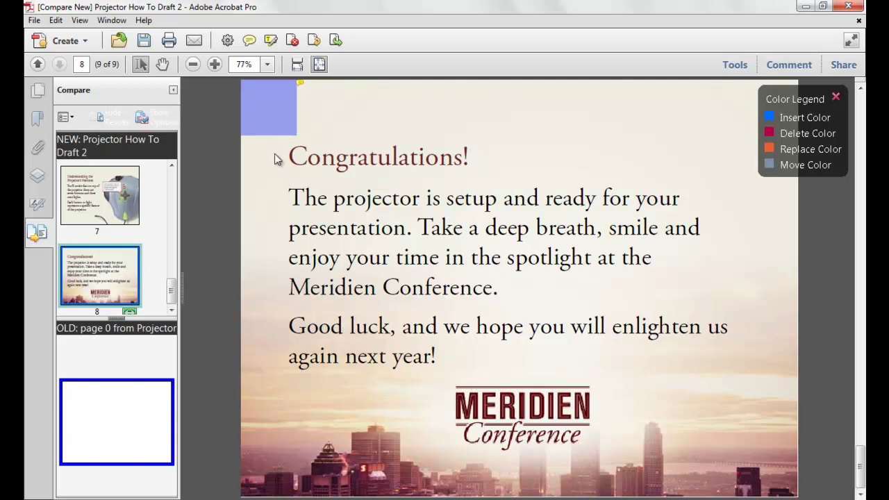
# Show both drafts side by side, page through them, then close Draft 1 without saving
pyautogui.click(75, 119)
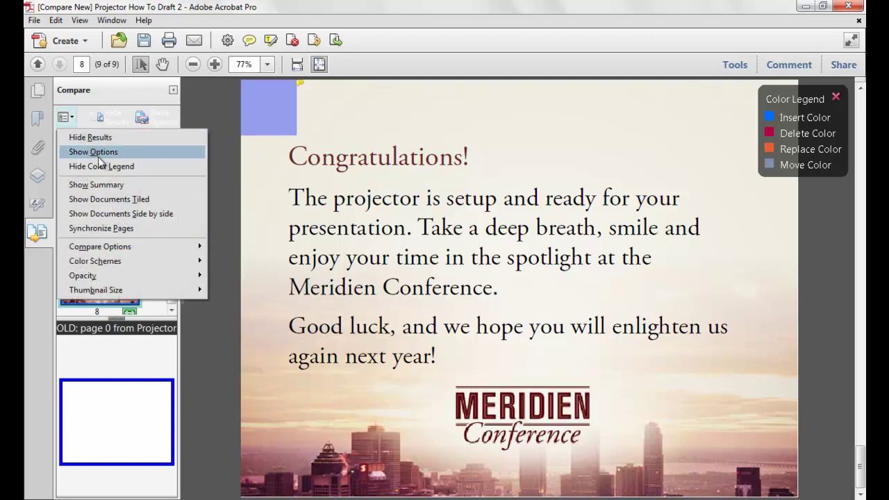
pyautogui.click(141, 213)
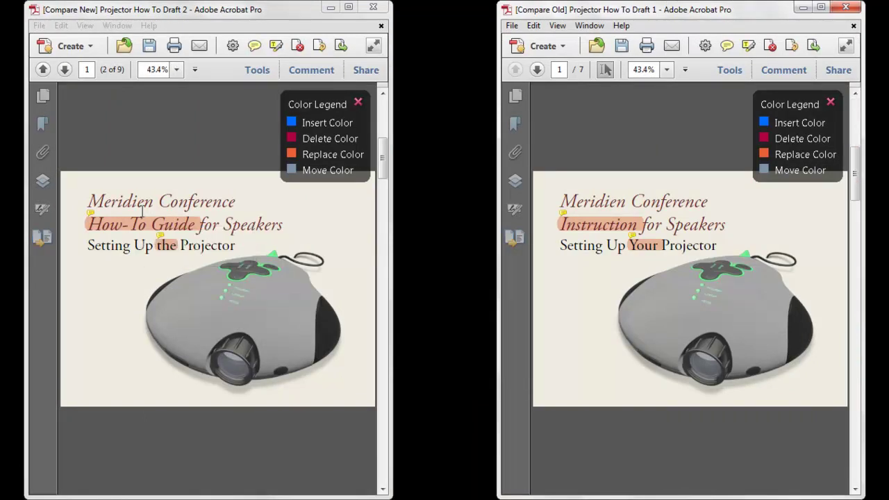
pyautogui.press('pagedown')
pyautogui.press('pagedown')
pyautogui.press('pagedown')
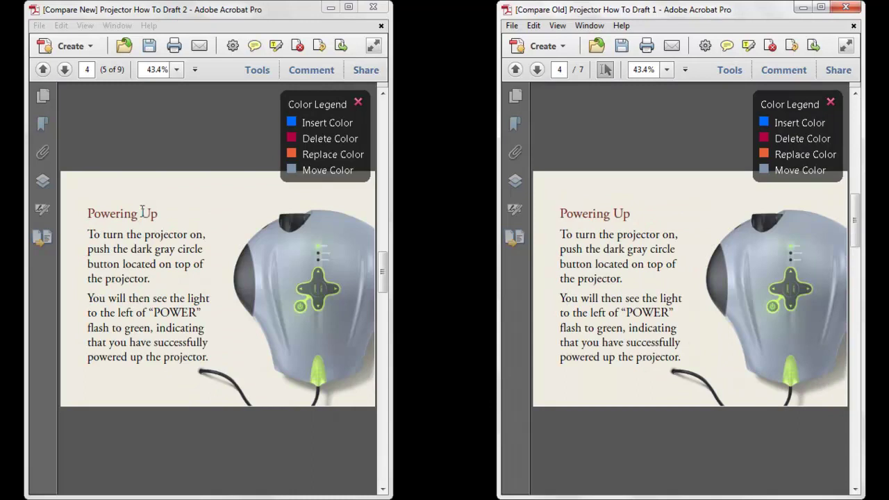
pyautogui.press('pageup')
pyautogui.press('pageup')
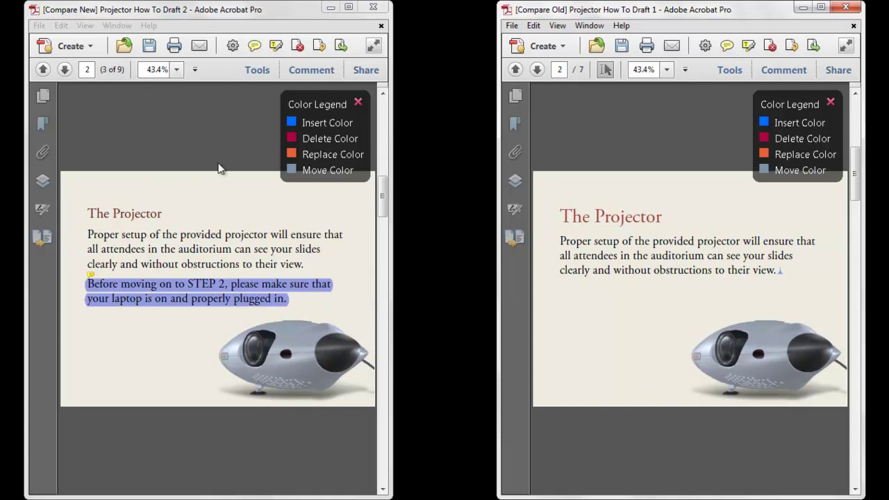
pyautogui.click(835, 7)
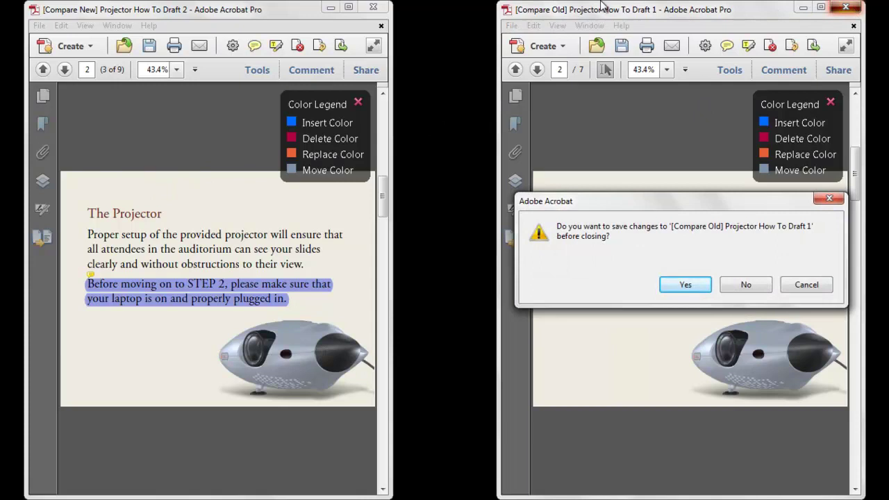
pyautogui.click(741, 285)
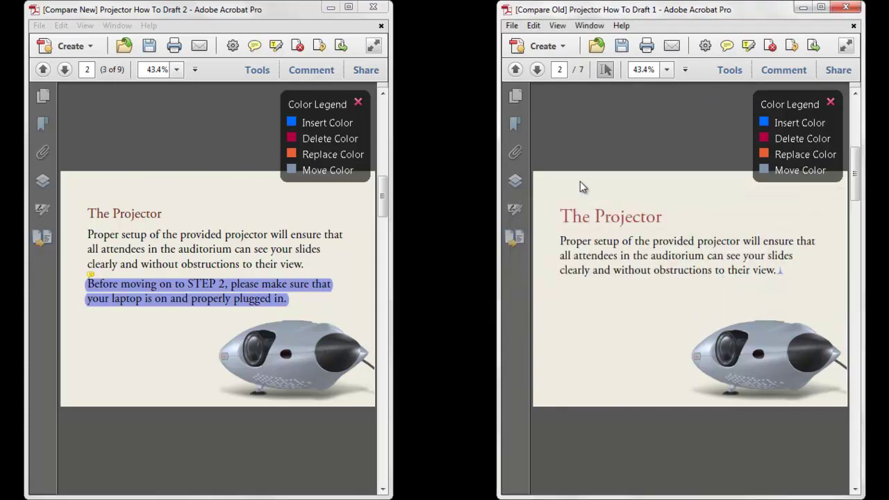
# Maximize Draft 2, uncheck Backgrounds in the Compare options, and lower the highlight Opacity
pyautogui.click(348, 9)
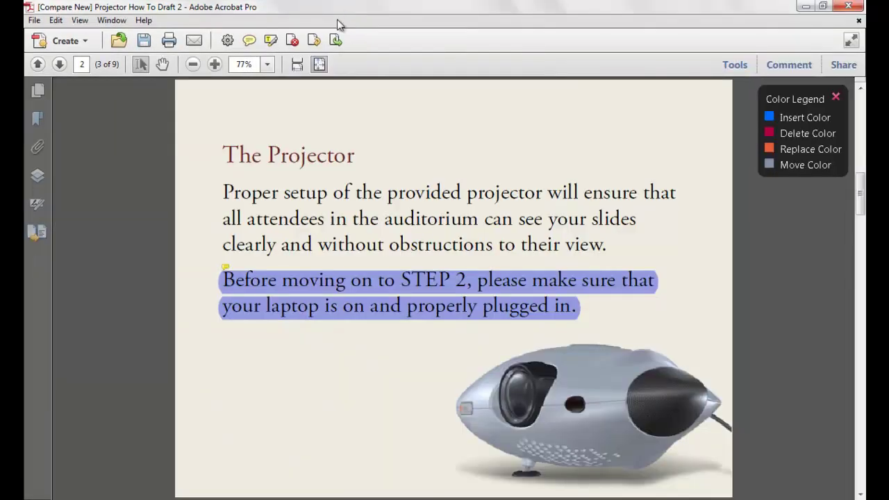
pyautogui.click(38, 232)
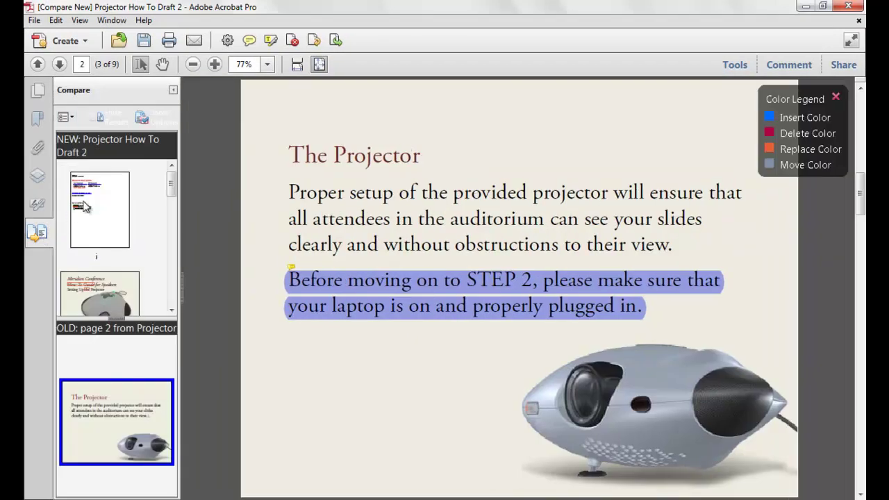
pyautogui.click(146, 124)
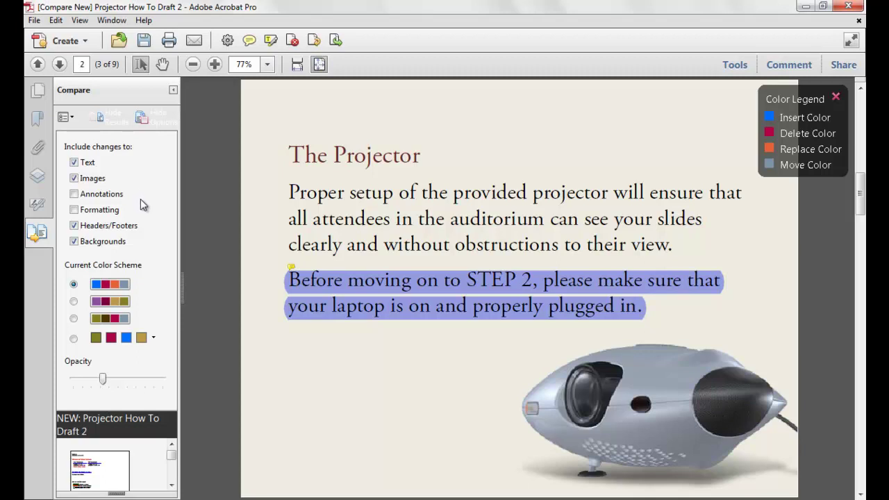
pyautogui.click(115, 245)
pyautogui.moveTo(105, 381); pyautogui.dragTo(72, 388)
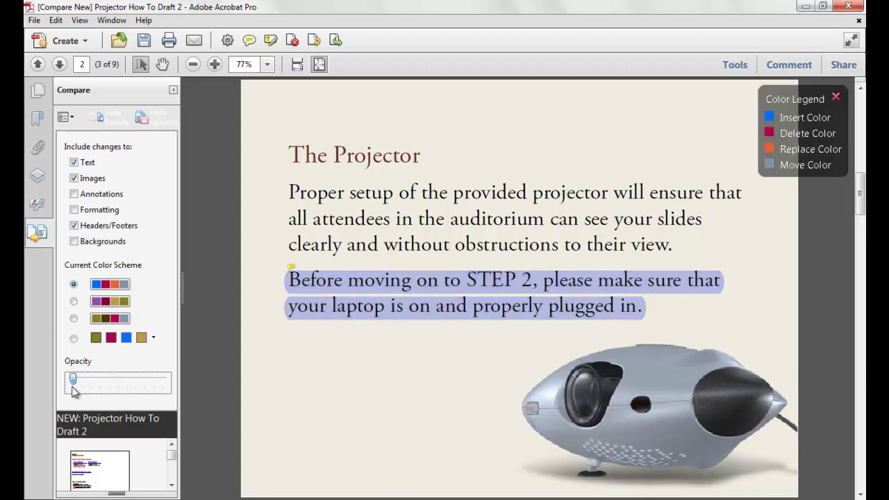